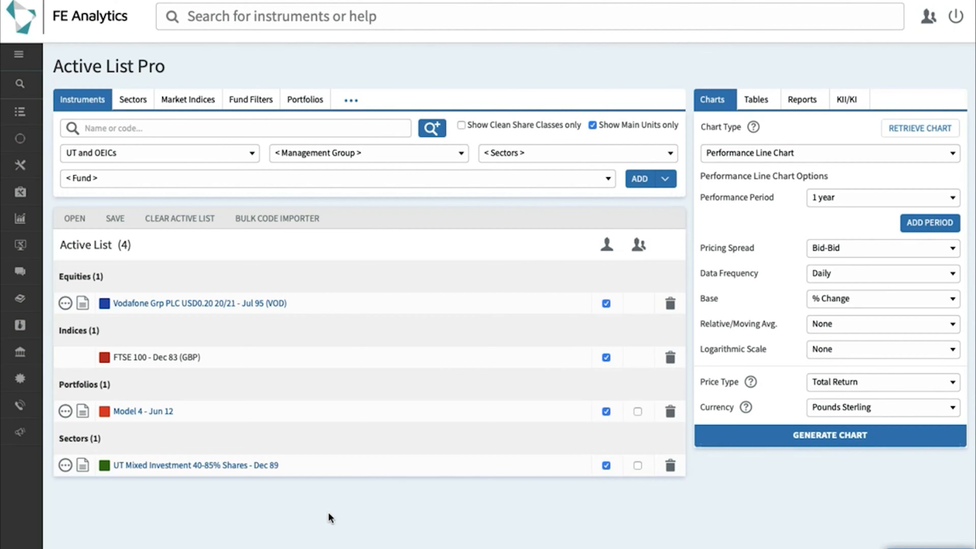
- Open the FE fundinfo Risk Score guide via Training & Guides > Guides > Guides to FE fundinfo Ratings
{"action": "mouse_move", "coordinate": [22, 322]}
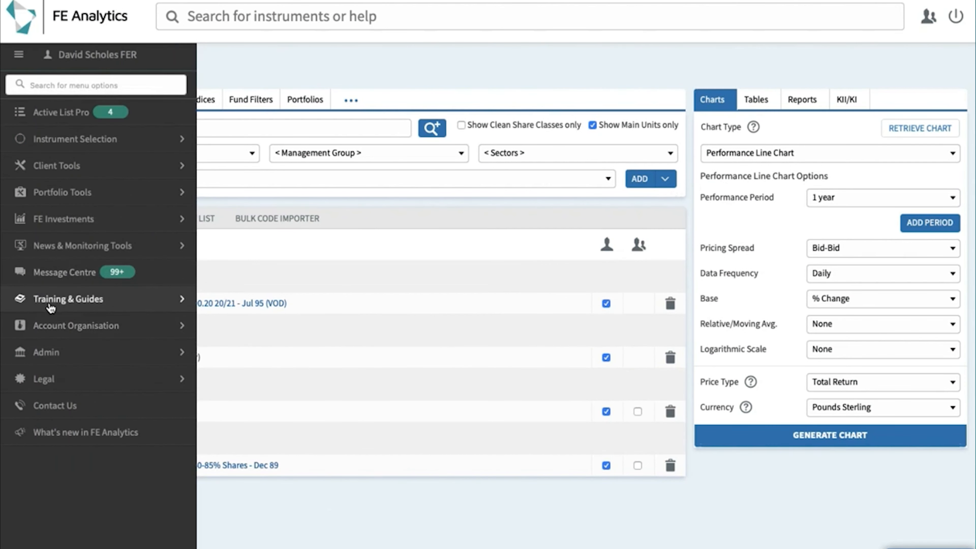
{"action": "left_click", "coordinate": [52, 308]}
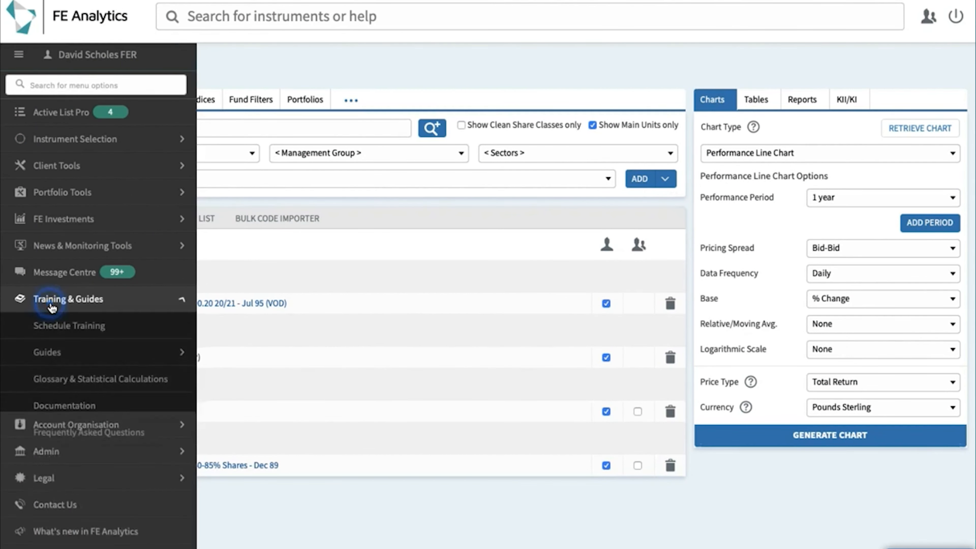
{"action": "left_click", "coordinate": [63, 357]}
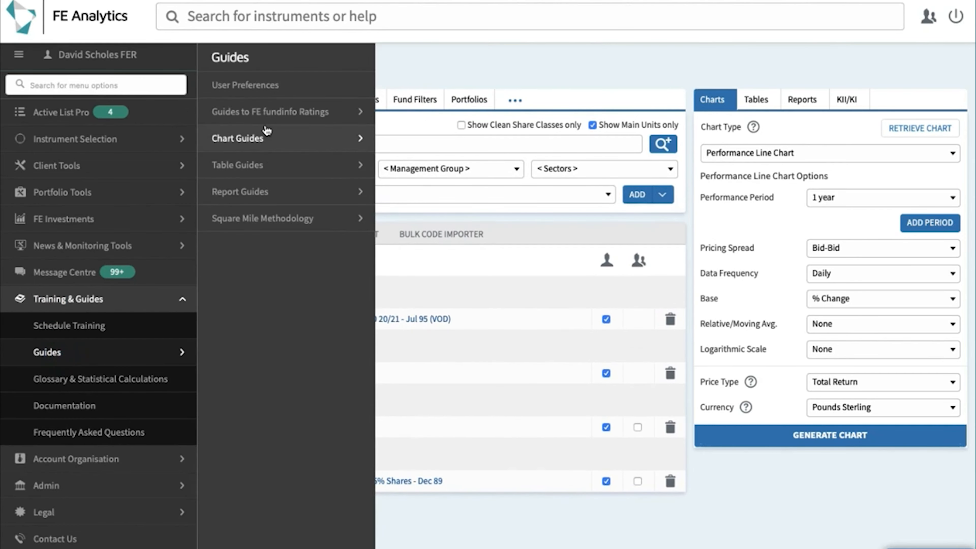
{"action": "left_click", "coordinate": [280, 121]}
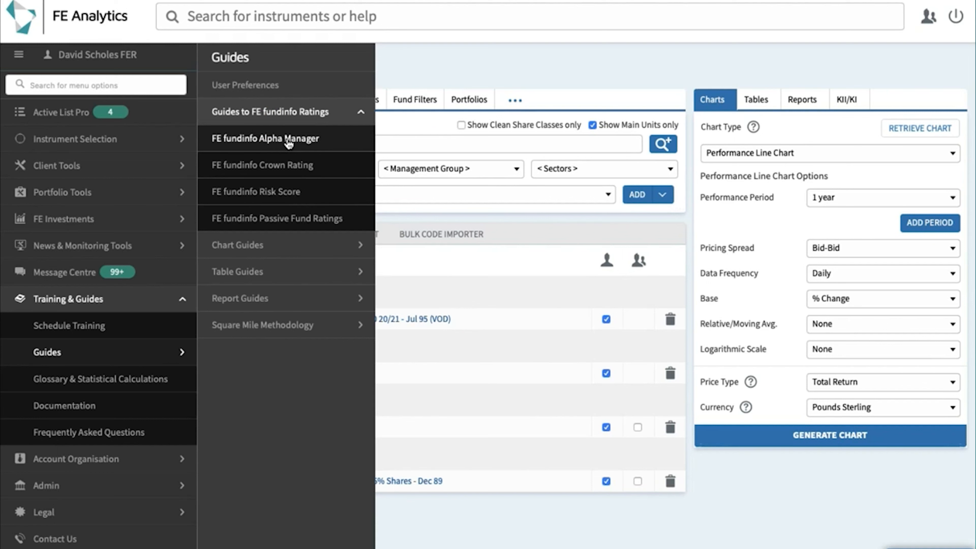
{"action": "left_click", "coordinate": [287, 191]}
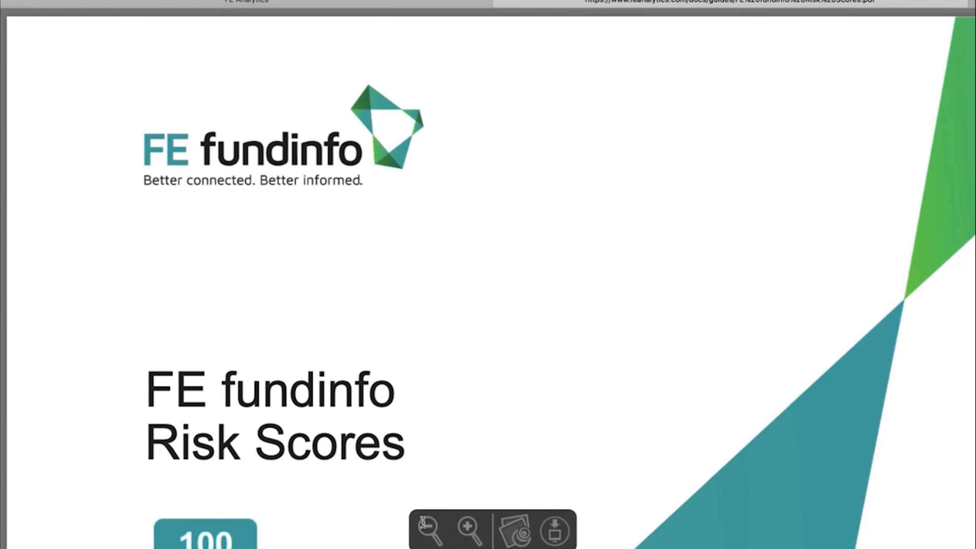
- Zoom out on the Risk Scores guide to view its cover page, then scroll through its pages
{"action": "left_click", "coordinate": [429, 530]}
{"action": "scroll", "coordinate": [544, 444], "scroll_direction": "down", "scroll_amount": 10}
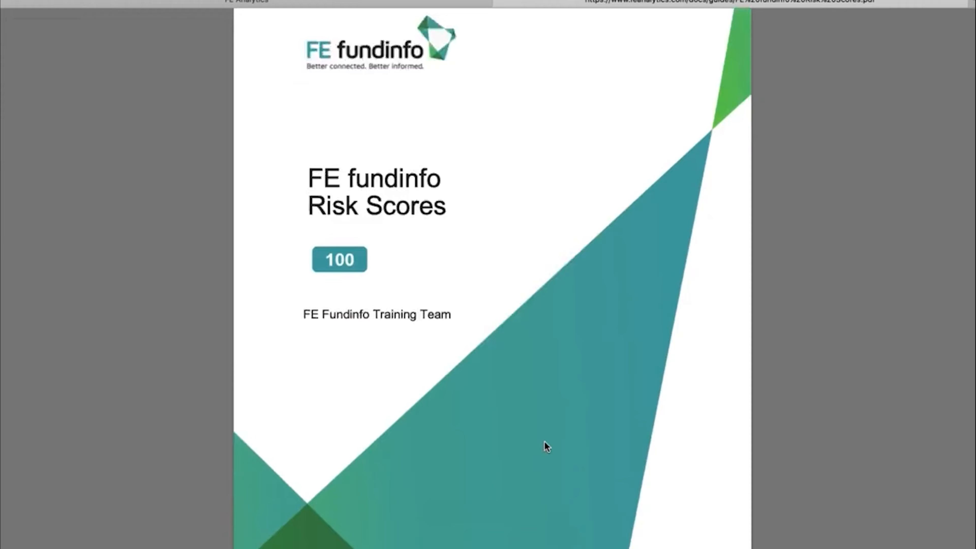
{"action": "scroll", "coordinate": [544, 442], "scroll_direction": "down", "scroll_amount": 10}
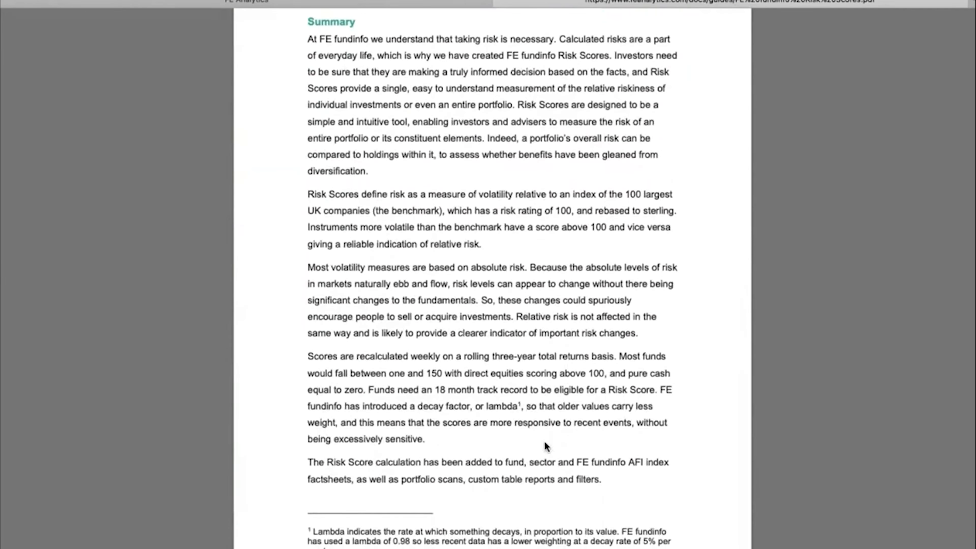
{"action": "scroll", "coordinate": [547, 447], "scroll_direction": "down", "scroll_amount": 10}
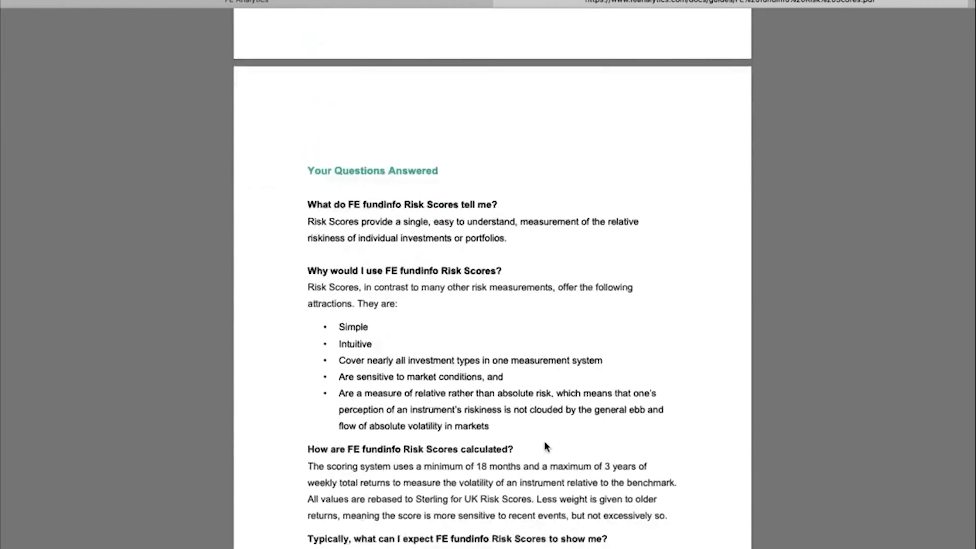
{"action": "scroll", "coordinate": [546, 445], "scroll_direction": "down", "scroll_amount": 10}
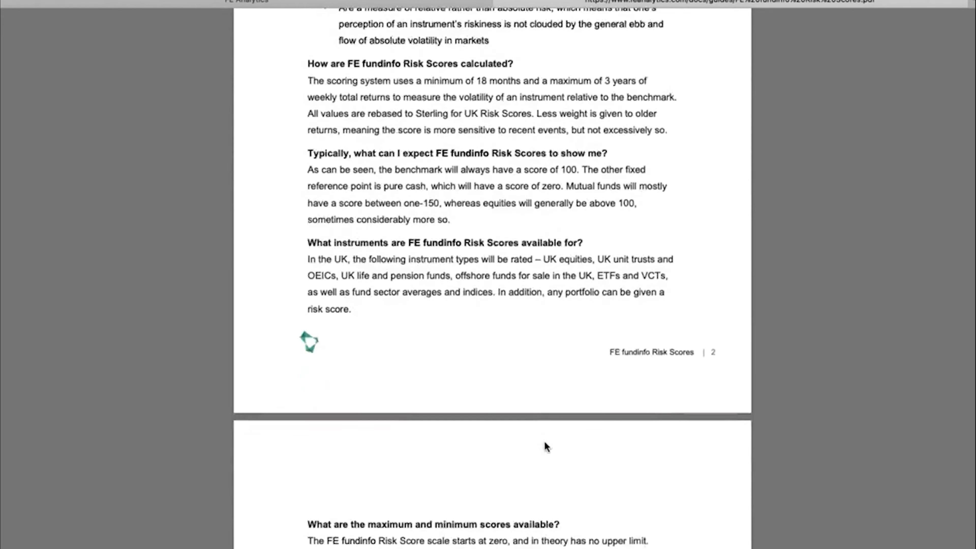
{"action": "scroll", "coordinate": [544, 441], "scroll_direction": "down", "scroll_amount": 3}
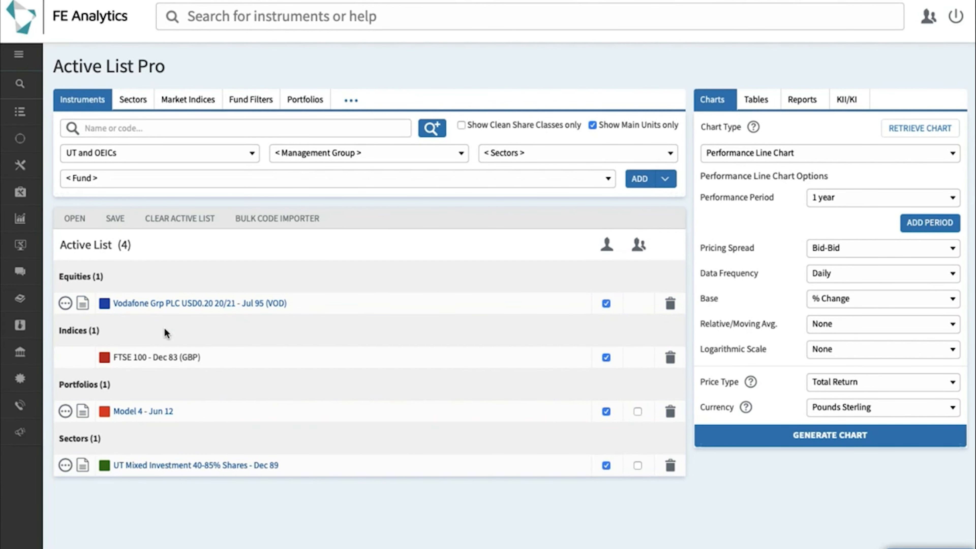
- Open the equity factsheet from the Vodafone row of the Active List
{"action": "left_click", "coordinate": [84, 307]}
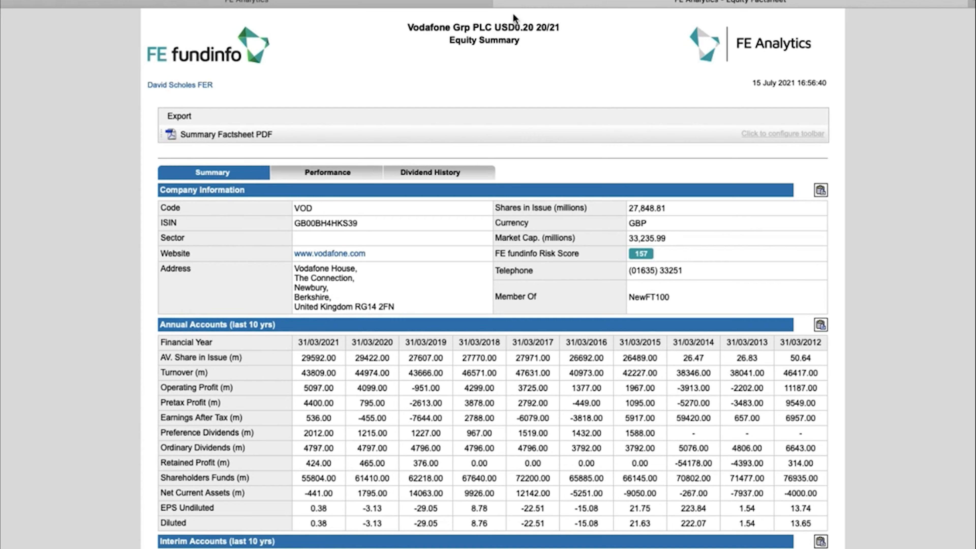
- Close the Vodafone Equity Factsheet tab to return to the four-item active list
{"action": "left_click", "coordinate": [498, 1]}
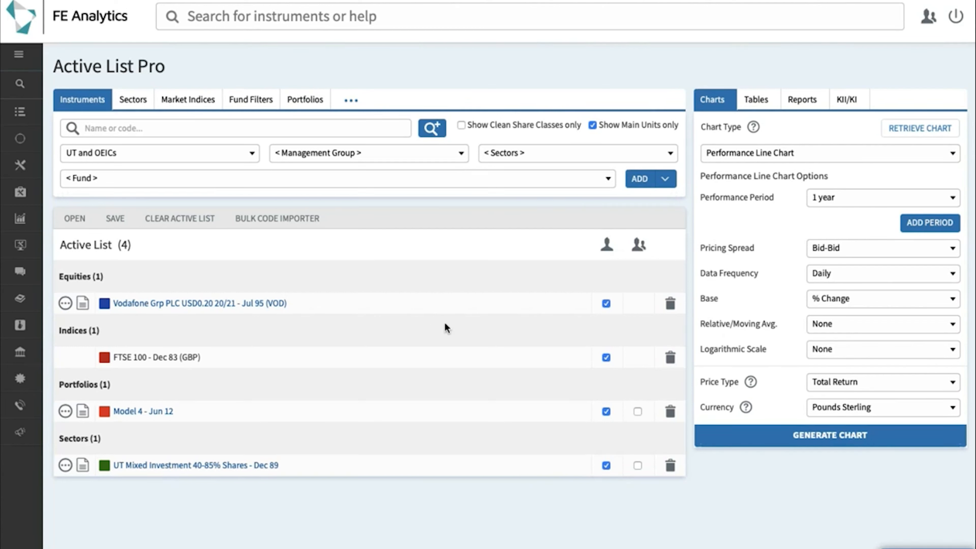
- Generate an FE fundinfo Risk Score Chart with the period set to 1 Year
{"action": "left_click", "coordinate": [741, 163]}
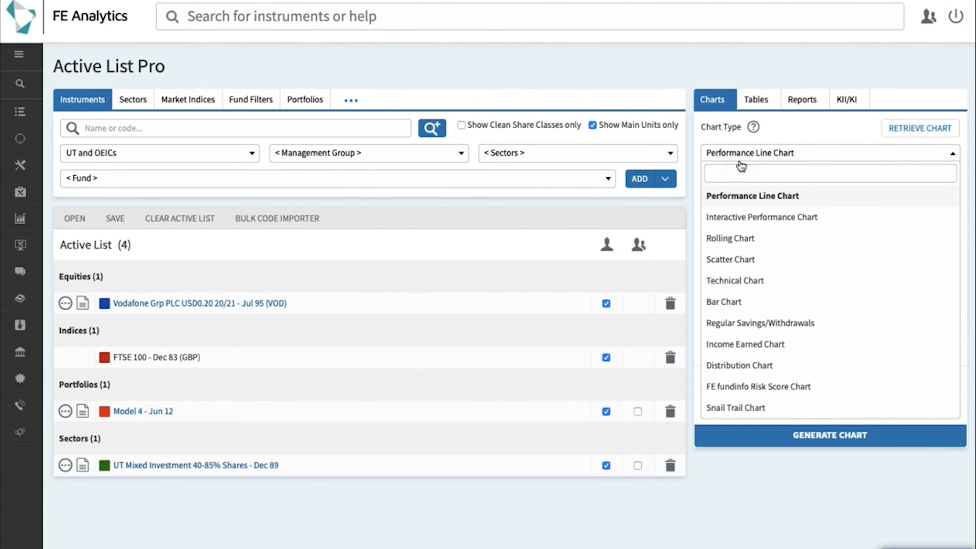
{"action": "left_click", "coordinate": [756, 392]}
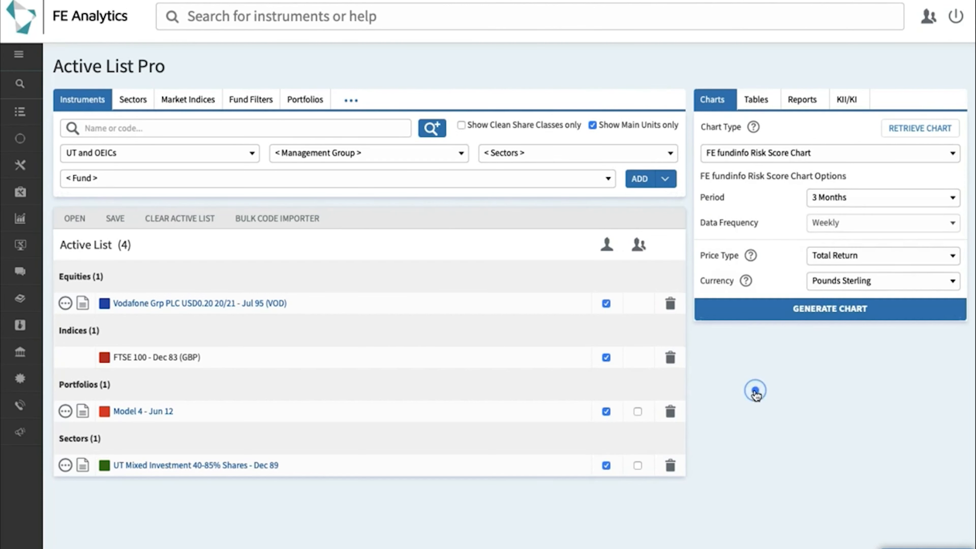
{"action": "left_click", "coordinate": [853, 200]}
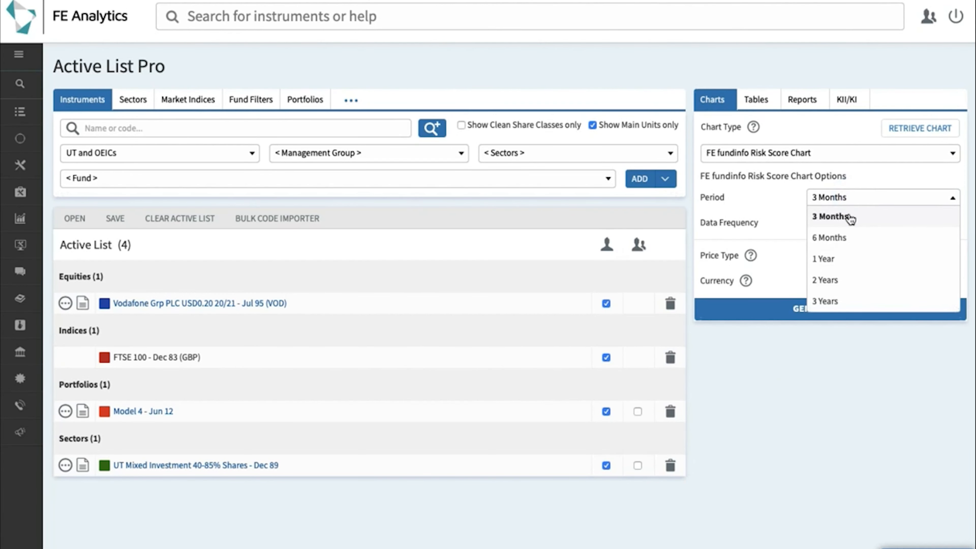
{"action": "left_click", "coordinate": [841, 260]}
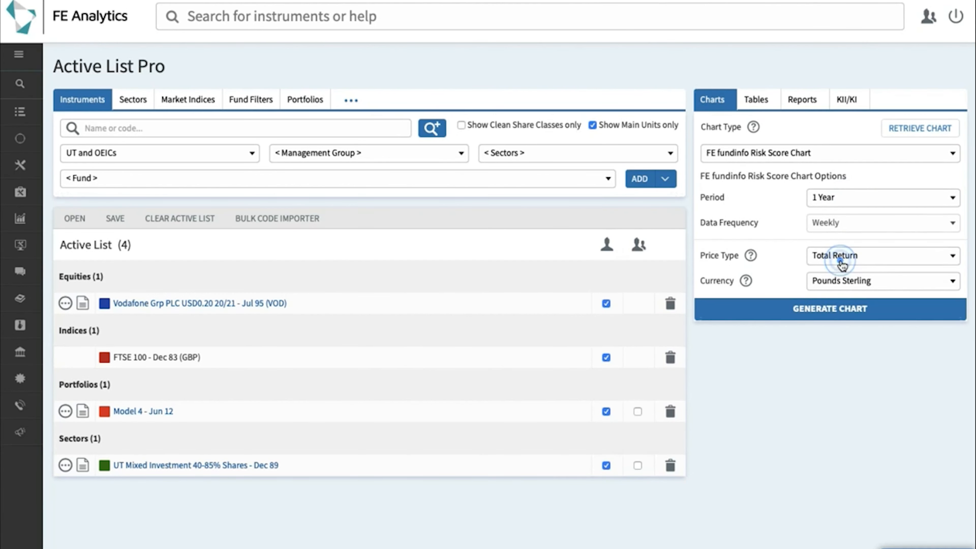
{"action": "left_click", "coordinate": [822, 309]}
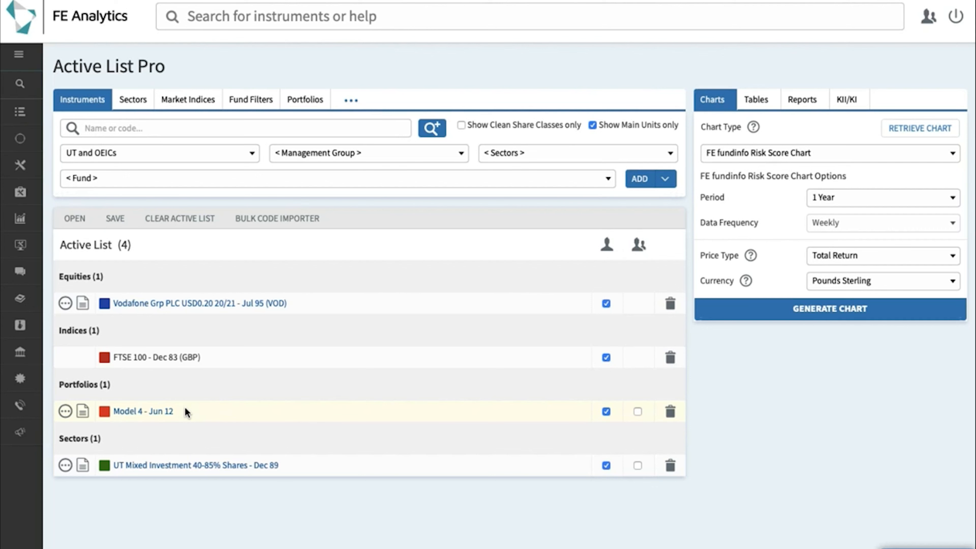
{"action": "left_click", "coordinate": [146, 414]}
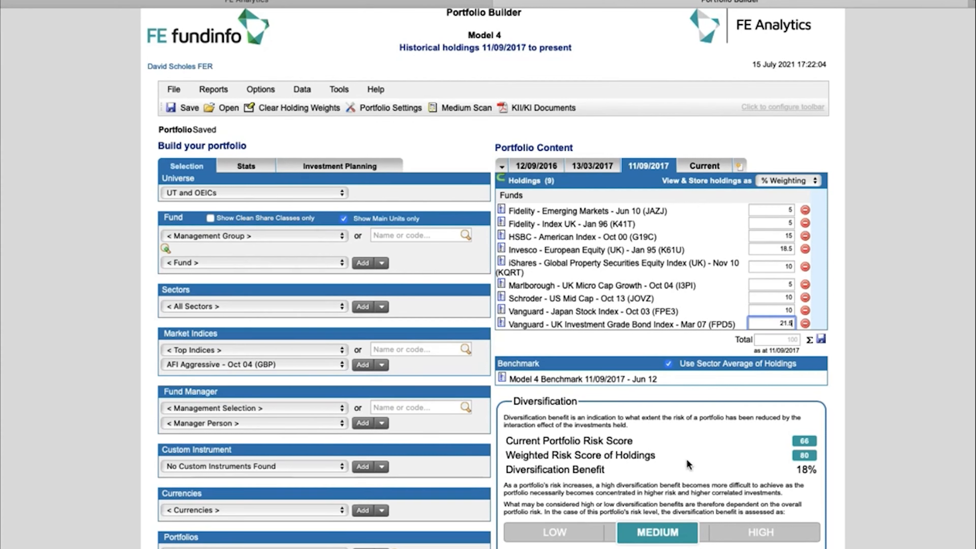
- Highlight Model 4's weighted holdings score 80, portfolio risk score 66 and 18% diversification benefit
{"action": "triple_click", "coordinate": [627, 459]}
{"action": "left_click", "coordinate": [656, 476]}
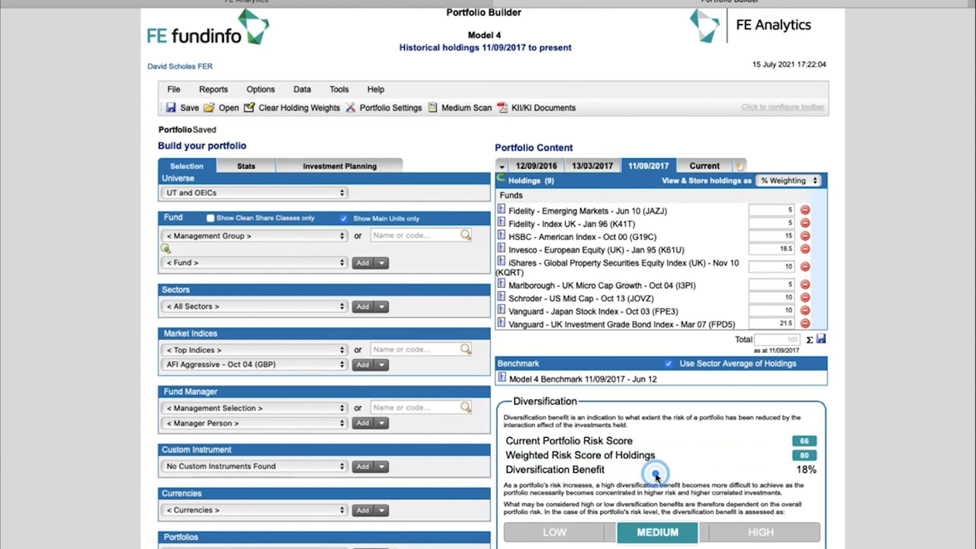
{"action": "triple_click", "coordinate": [604, 441]}
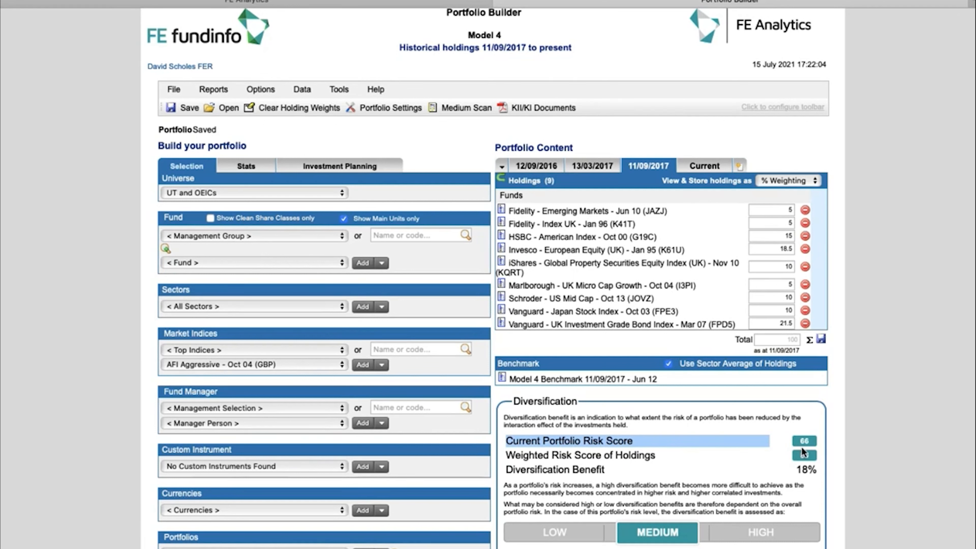
{"action": "double_click", "coordinate": [813, 470]}
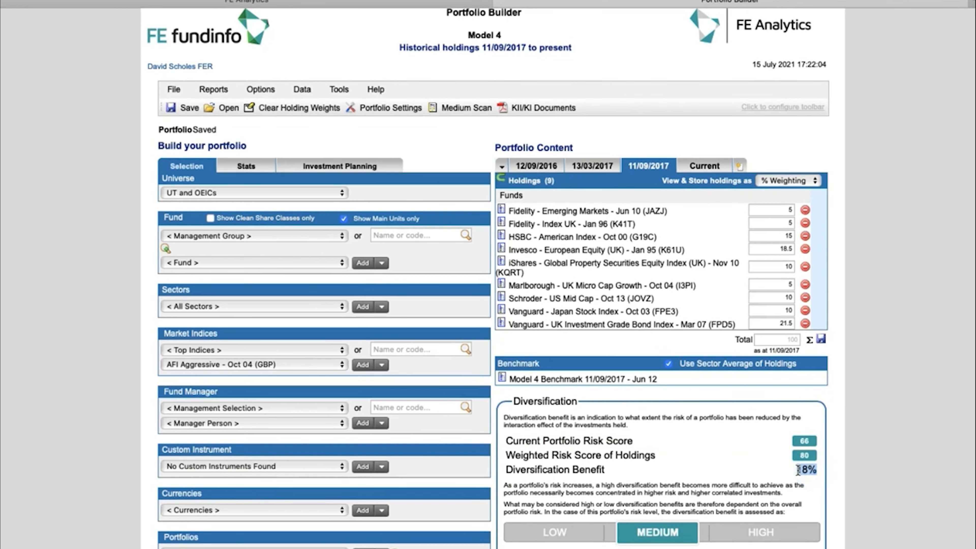
{"action": "left_click", "coordinate": [749, 466]}
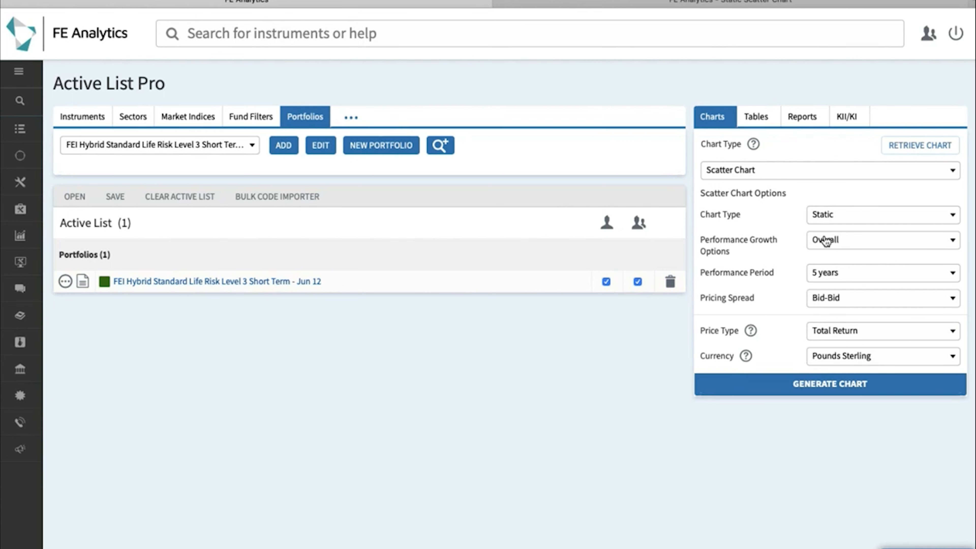
- Switch to the Static Scatter Chart tab plotting funds A–L by volatility and performance
{"action": "left_click", "coordinate": [661, 4]}
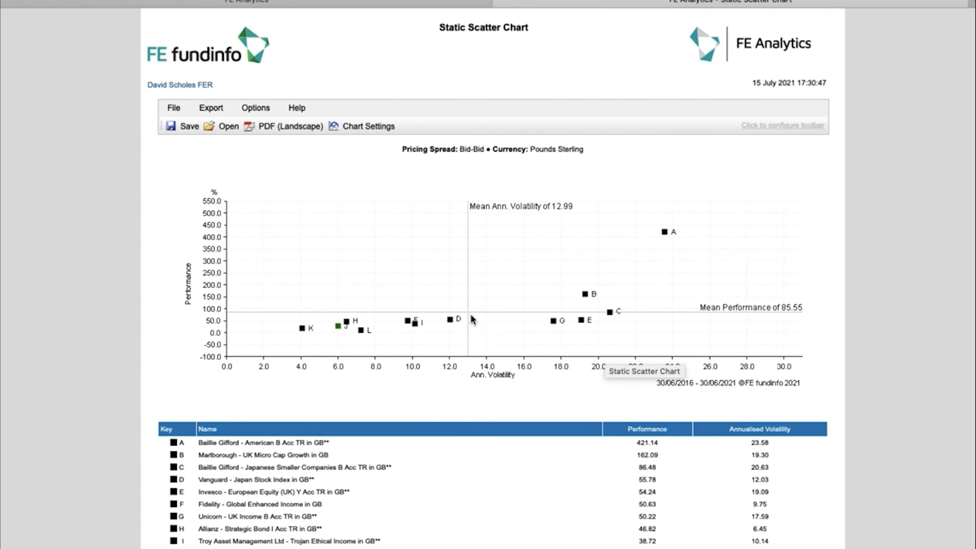
- Dismiss the scatter chart tooltip and scroll down the page
{"action": "left_click", "coordinate": [484, 329]}
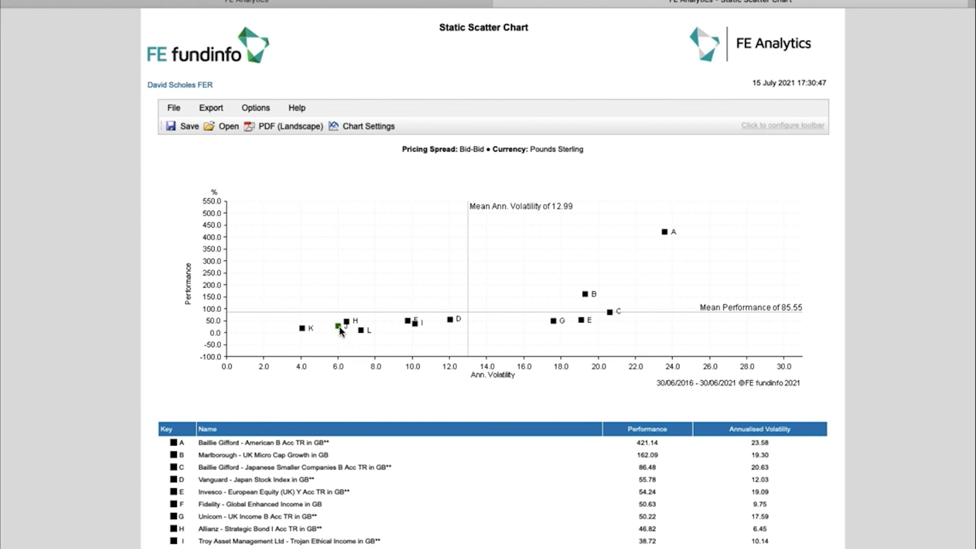
{"action": "scroll", "coordinate": [343, 399], "scroll_direction": "down", "scroll_amount": 1}
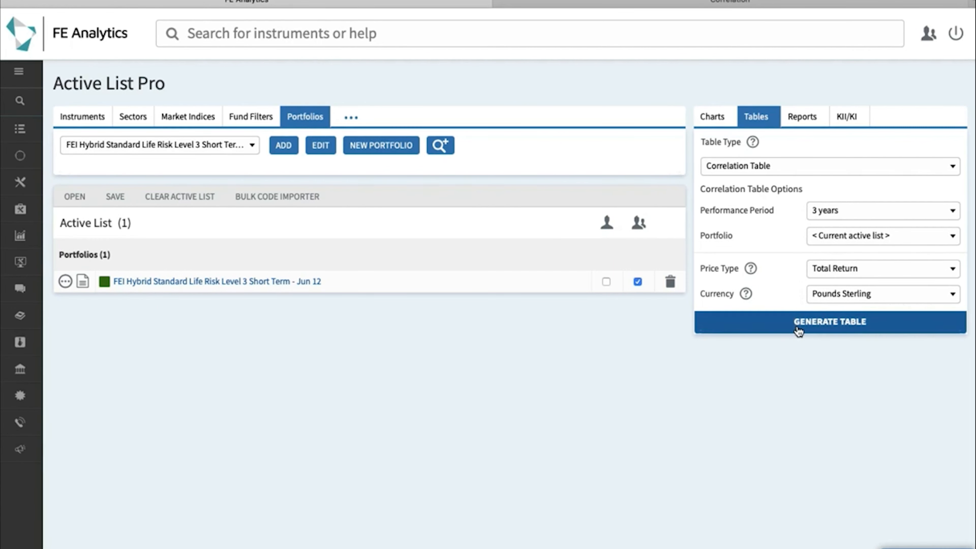
- Switch to the tab showing the generated Correlation Of Active List table
{"action": "left_click", "coordinate": [700, 5]}
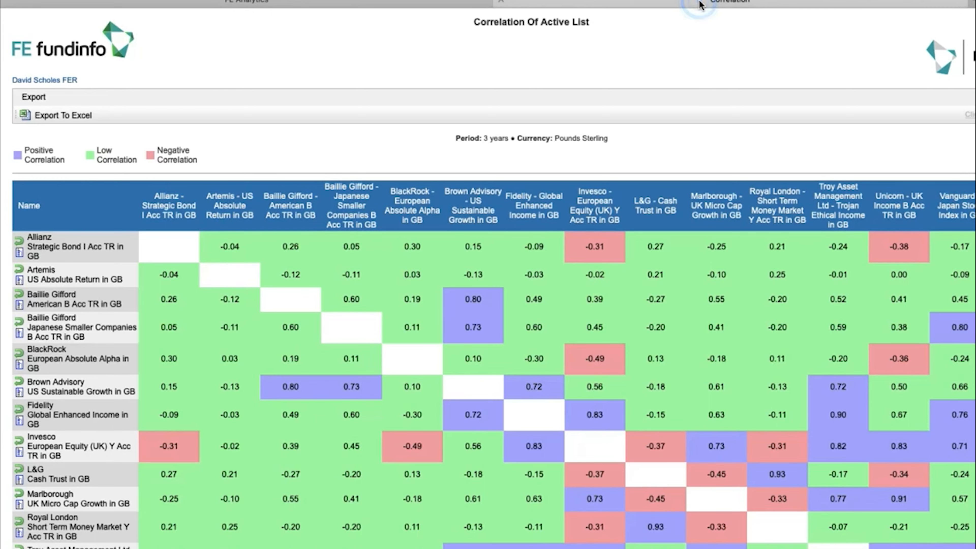
- Scroll down the correlation table to the Vanguard UK Government Bond row
{"action": "scroll", "coordinate": [712, 122], "scroll_direction": "down", "scroll_amount": 3}
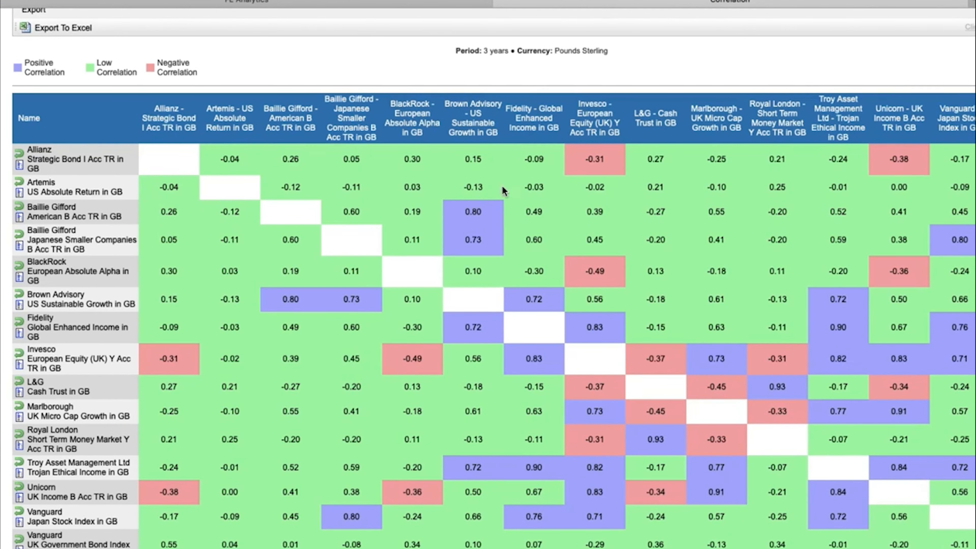
{"action": "scroll", "coordinate": [491, 248], "scroll_direction": "down", "scroll_amount": 1}
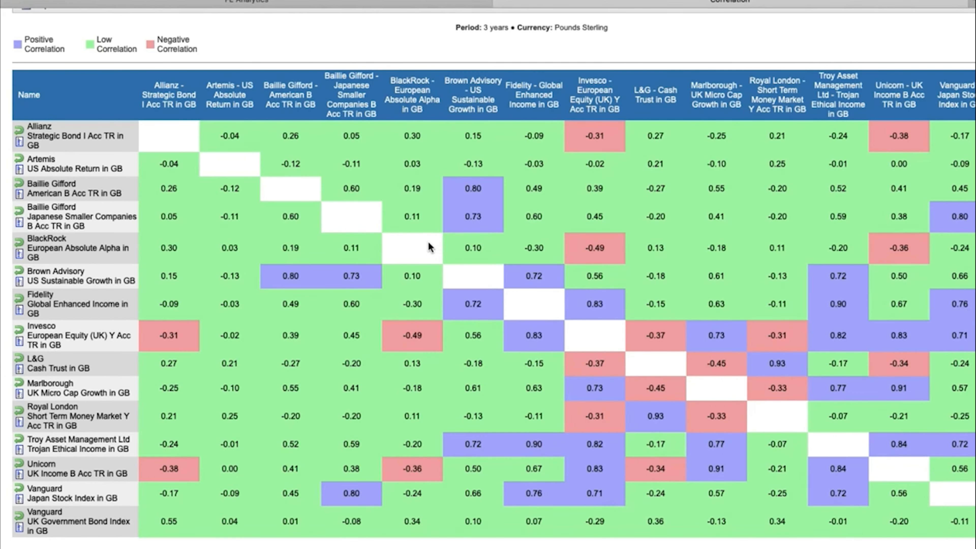
{"action": "scroll", "coordinate": [429, 246], "scroll_direction": "down", "scroll_amount": 1}
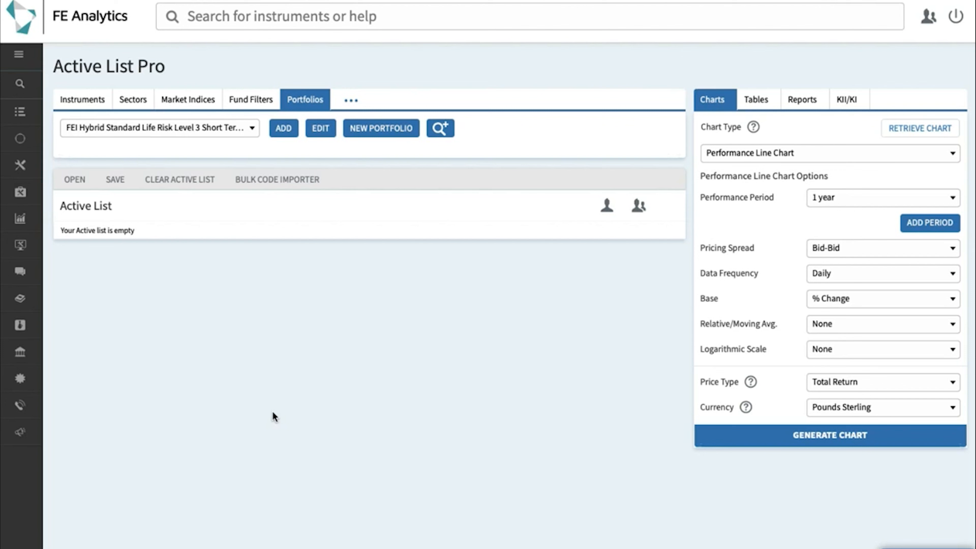
- Open the Guides flyout under Training & Guides, listing Chart, Table and Report Guides
{"action": "mouse_move", "coordinate": [32, 411]}
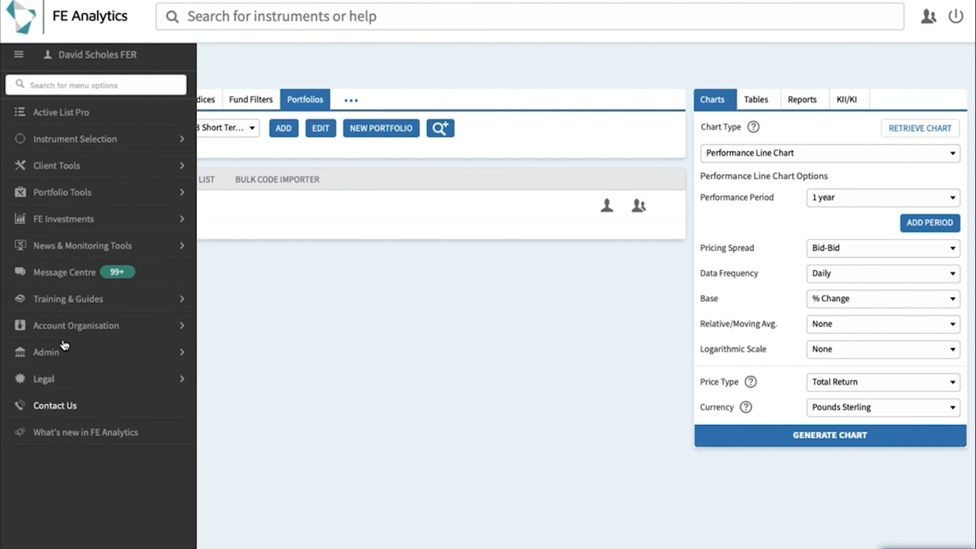
{"action": "left_click", "coordinate": [81, 301]}
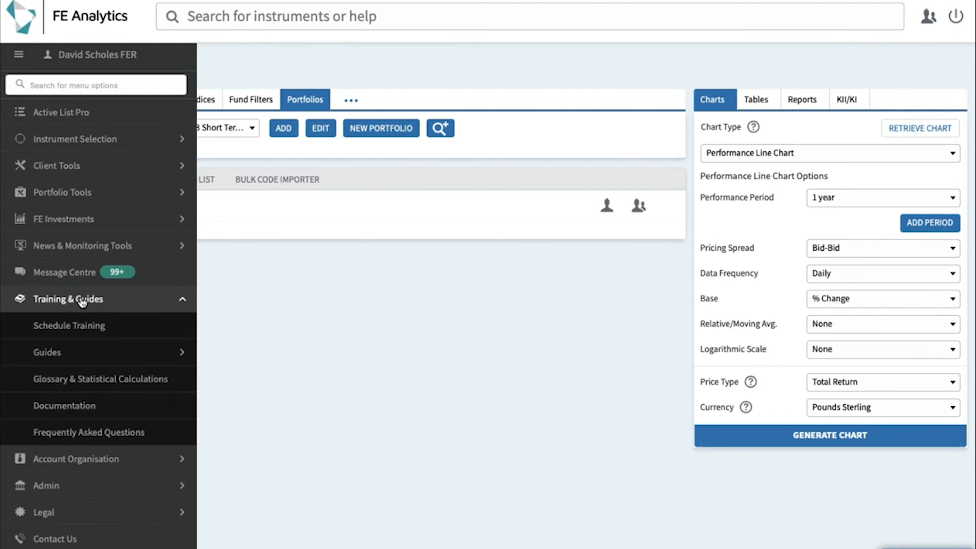
{"action": "left_click", "coordinate": [81, 353]}
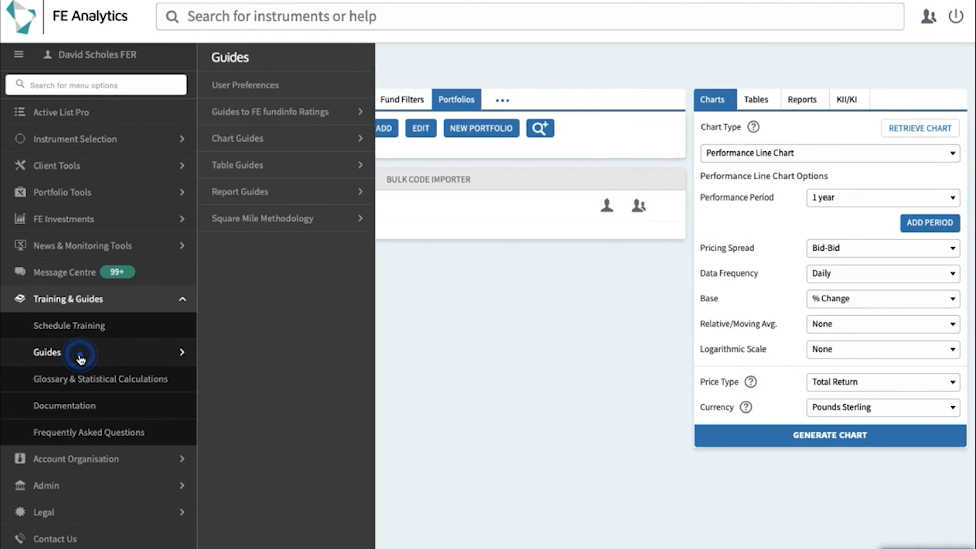